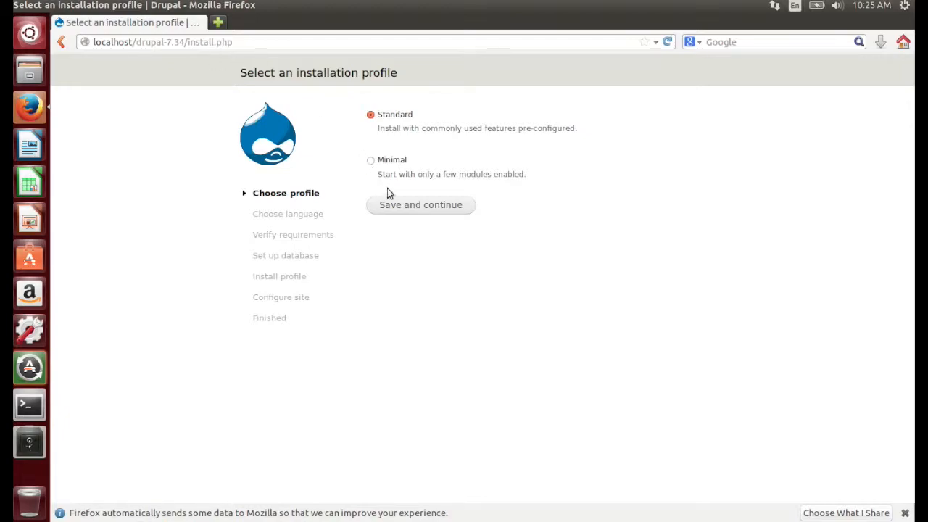
# Step: Continue the installation with the Standard profile and built-in English, and read the File system requirement error
pyautogui.click(459, 211)
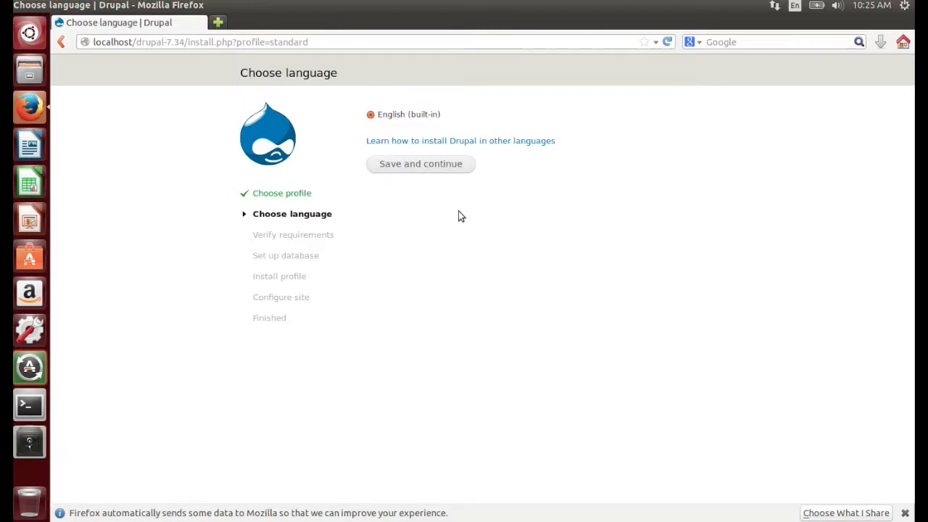
pyautogui.click(472, 166)
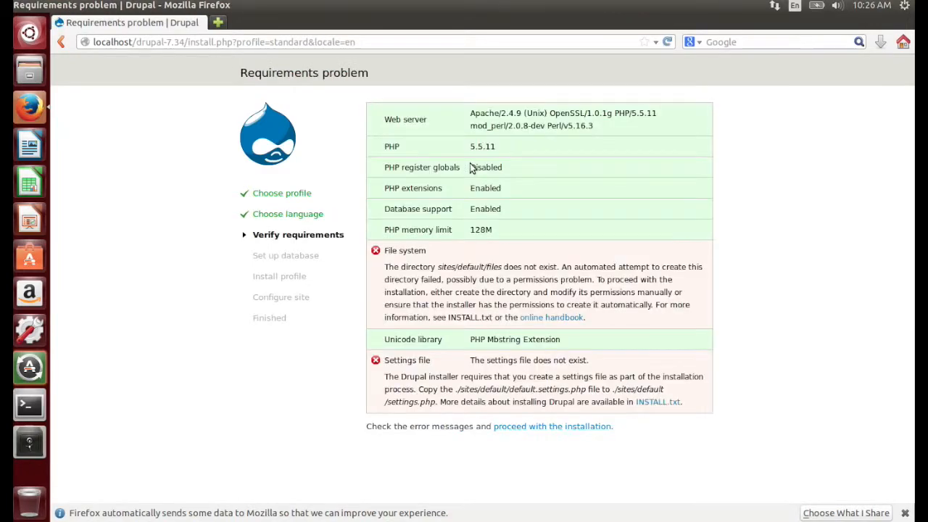
pyautogui.click(464, 267)
pyautogui.moveTo(465, 265); pyautogui.dragTo(553, 266)
pyautogui.click(440, 267)
pyautogui.moveTo(434, 265); pyautogui.dragTo(576, 269)
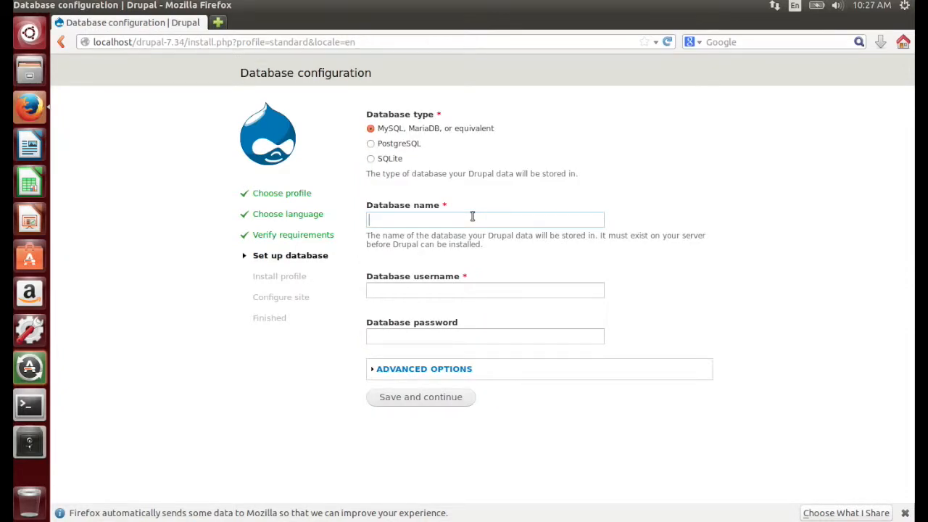
# Step: Set the database name and database username to new, enter the database password, save, and dismiss the password-saving prompt
pyautogui.write('new')
pyautogui.press('Tab')
pyautogui.write('new')
pyautogui.press('Tab')
pyautogui.write('••••••')
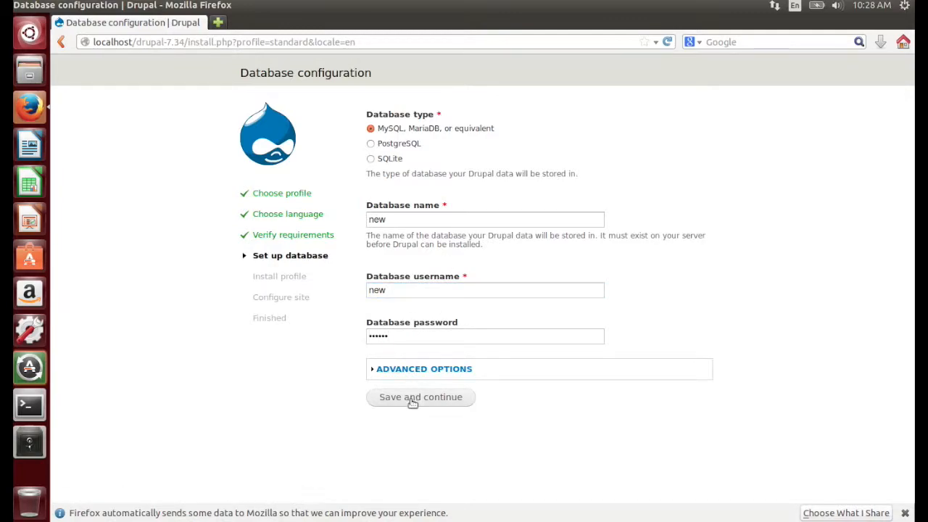
pyautogui.click(462, 401)
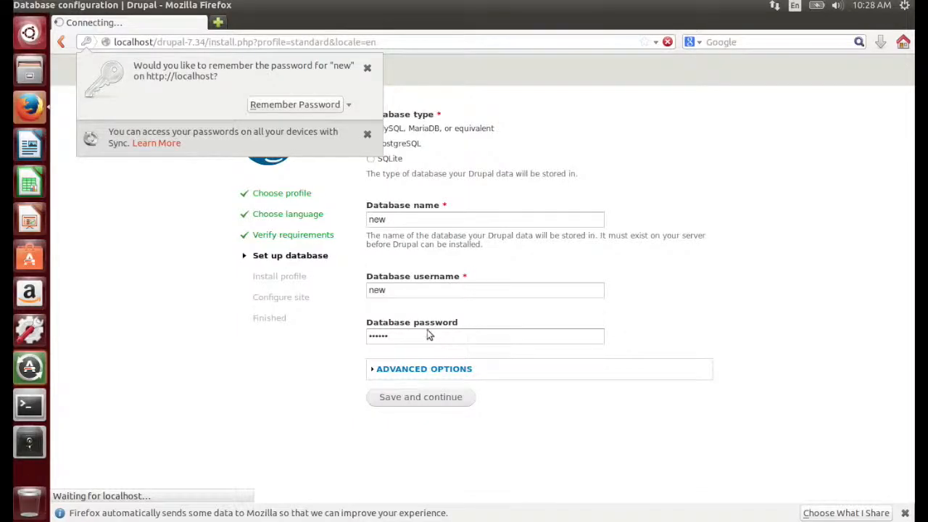
pyautogui.click(339, 293)
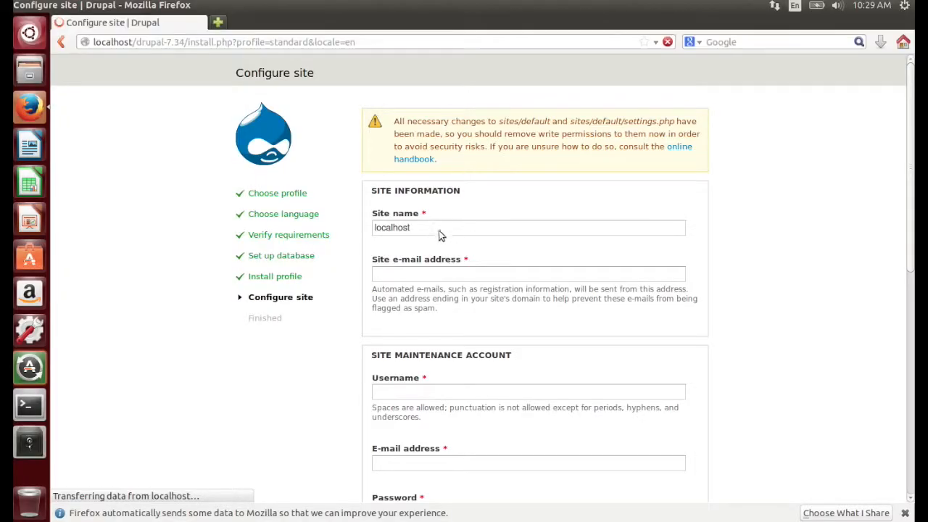
# Step: Set the site name to BeingSkilled and enter the site e-mail address
pyautogui.doubleClick(428, 227)
pyautogui.write('Being')
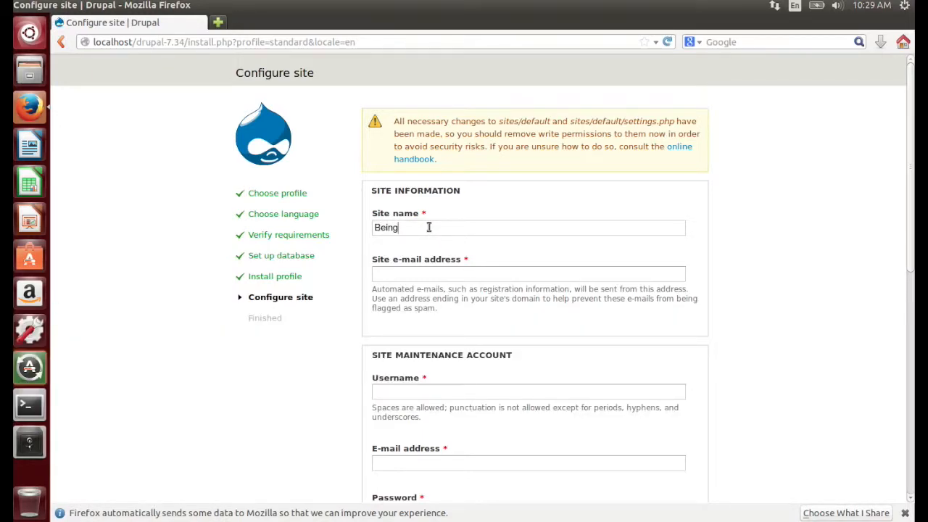
pyautogui.write('Skilled')
pyautogui.press('Tab')
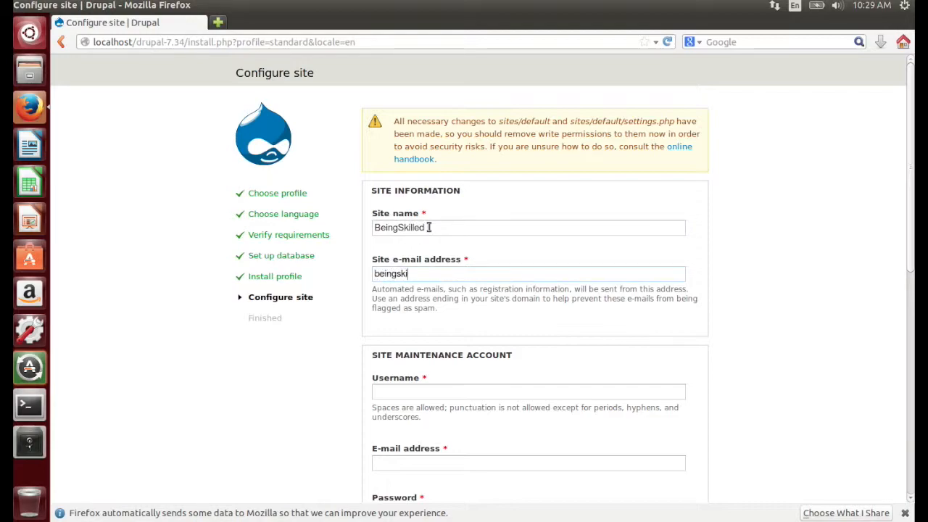
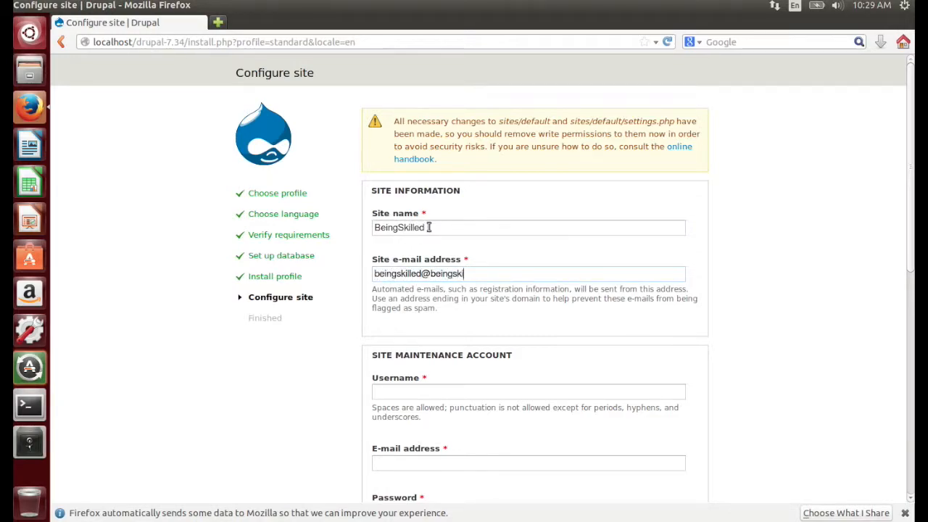
# Step: Set the maintenance account's username to beingskilled, and enter and confirm the account password
pyautogui.press('Tab')
pyautogui.write('B')
pyautogui.press('BackSpace')
pyautogui.write('beingskilled')
pyautogui.scroll(-4, 565, 268)
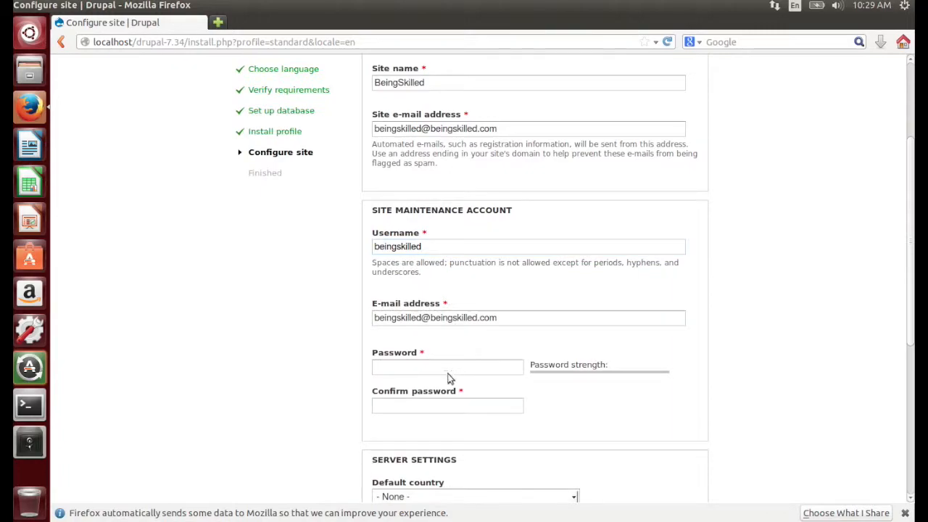
pyautogui.scroll(-1, 449, 372)
pyautogui.click(390, 333)
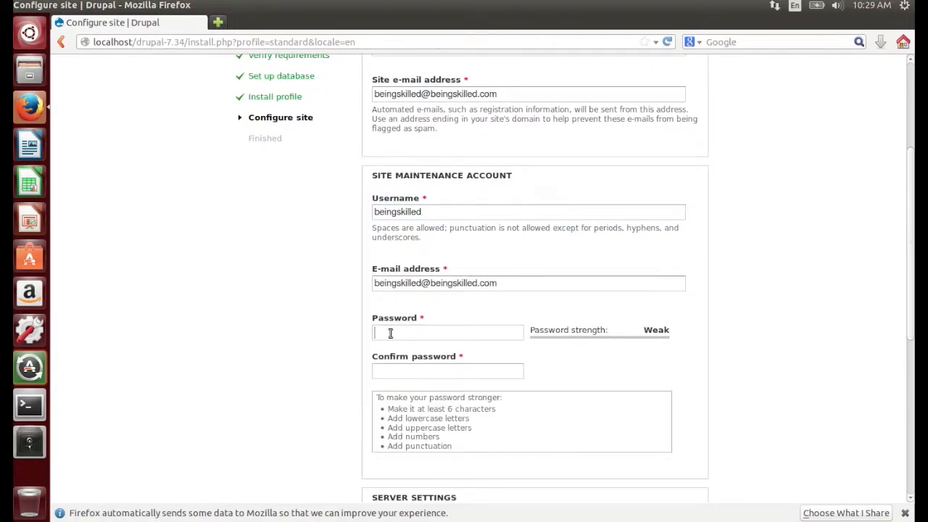
pyautogui.write('beingskilled')
pyautogui.press('Tab')
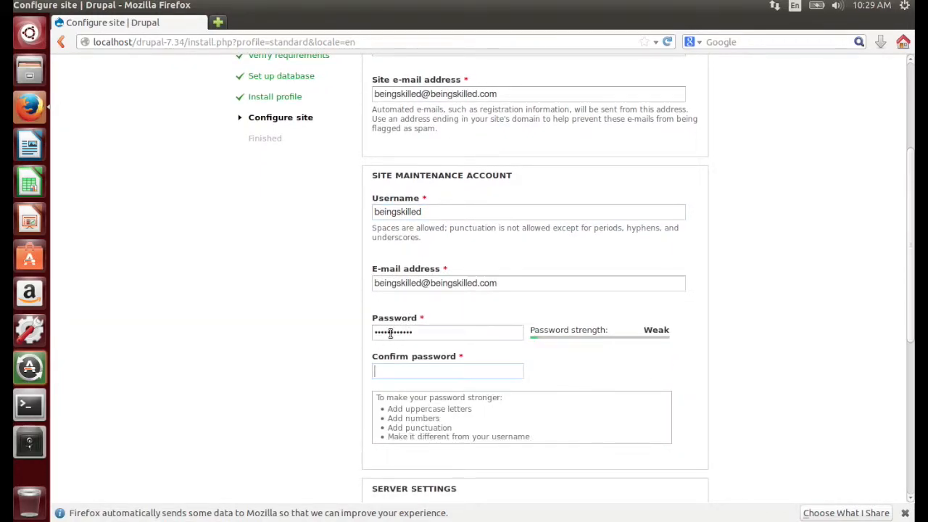
pyautogui.write('beingskilled')
# Step: Set the site's default country to Armenia
pyautogui.scroll(-7, 633, 318)
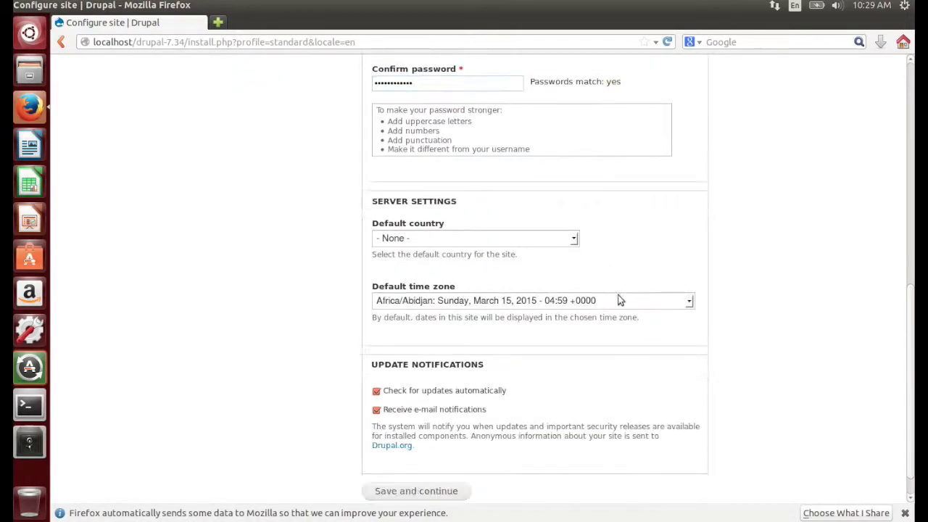
pyautogui.scroll(2, 631, 194)
pyautogui.scroll(3, 631, 195)
pyautogui.scroll(-1, 631, 194)
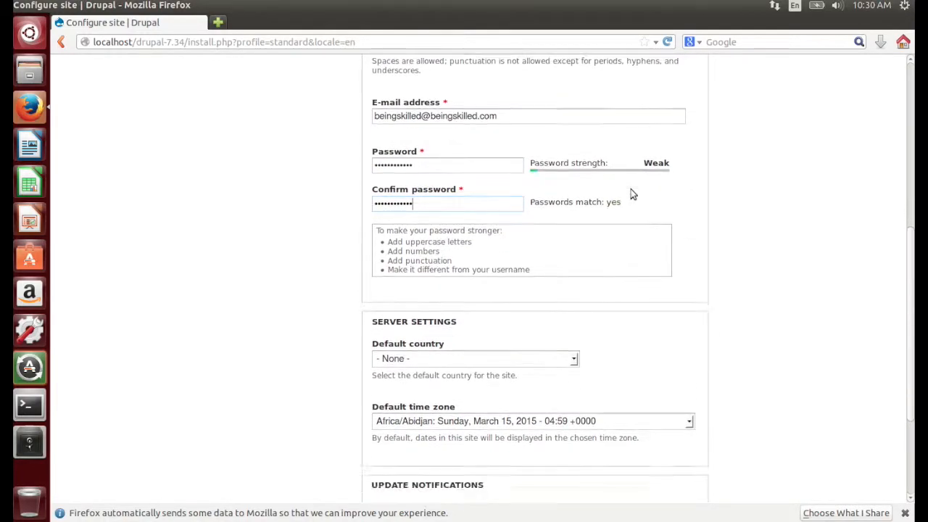
pyautogui.scroll(-1, 631, 195)
pyautogui.click(436, 312)
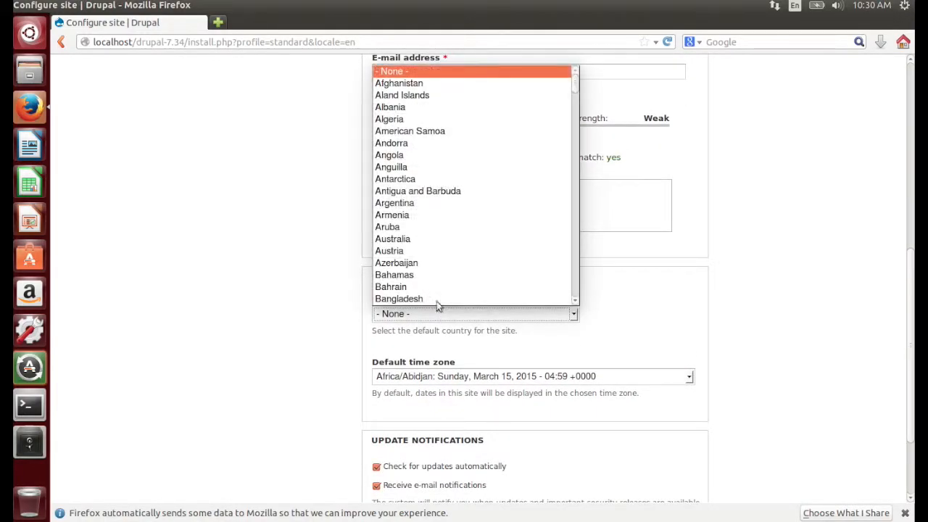
pyautogui.click(437, 214)
# Step: Set the site's default time zone to America/Dawson Creek
pyautogui.scroll(-1, 510, 342)
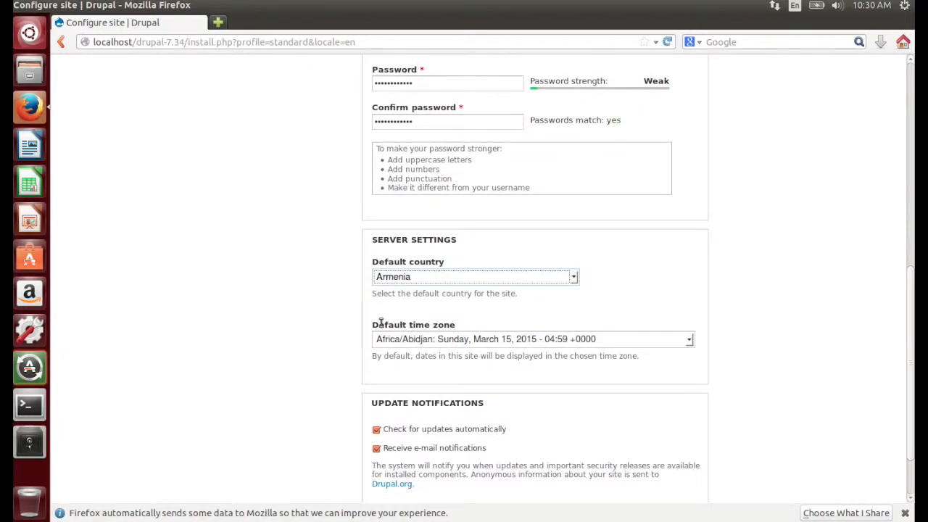
pyautogui.scroll(-1, 382, 323)
pyautogui.click(389, 306)
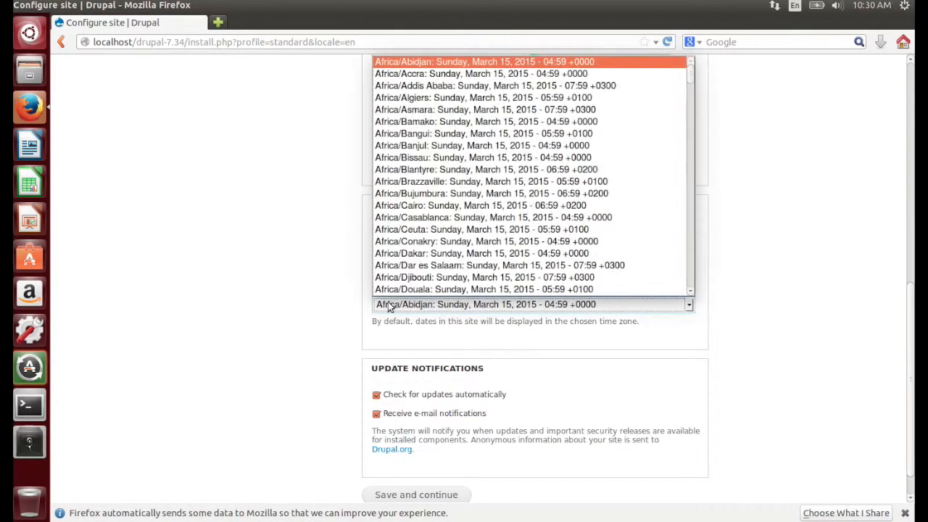
pyautogui.scroll(-20, 406, 231)
pyautogui.click(427, 219)
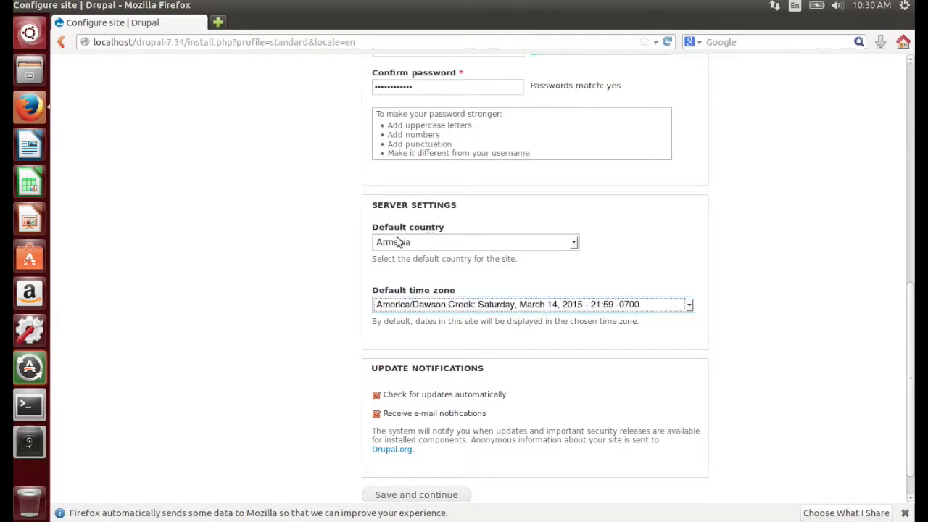
# Step: Turn off automatic update checks, review the write-permissions warning, and save the site configuration
pyautogui.click(376, 394)
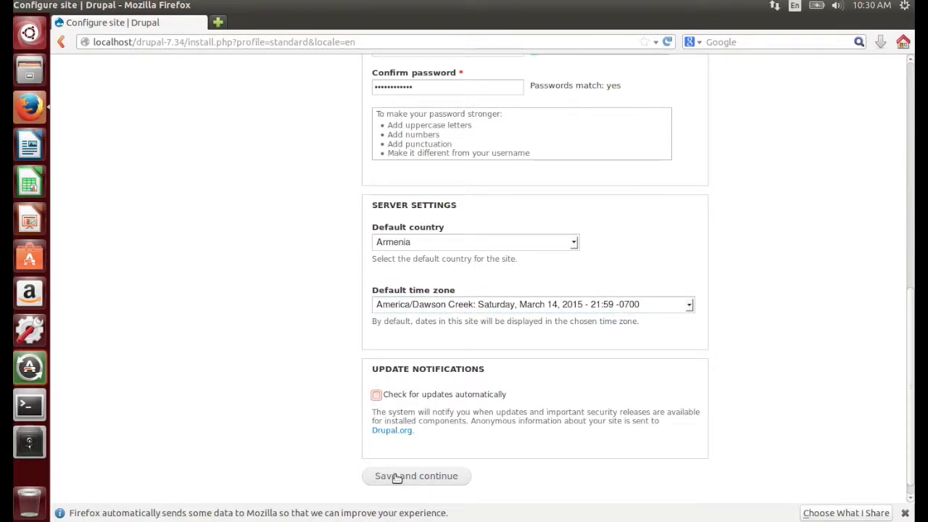
pyautogui.scroll(10, 497, 346)
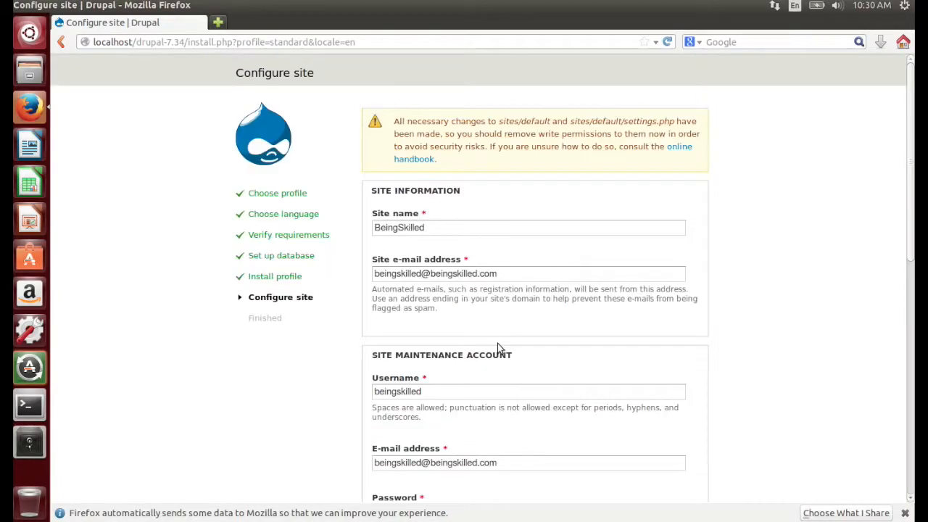
pyautogui.scroll(-1, 497, 346)
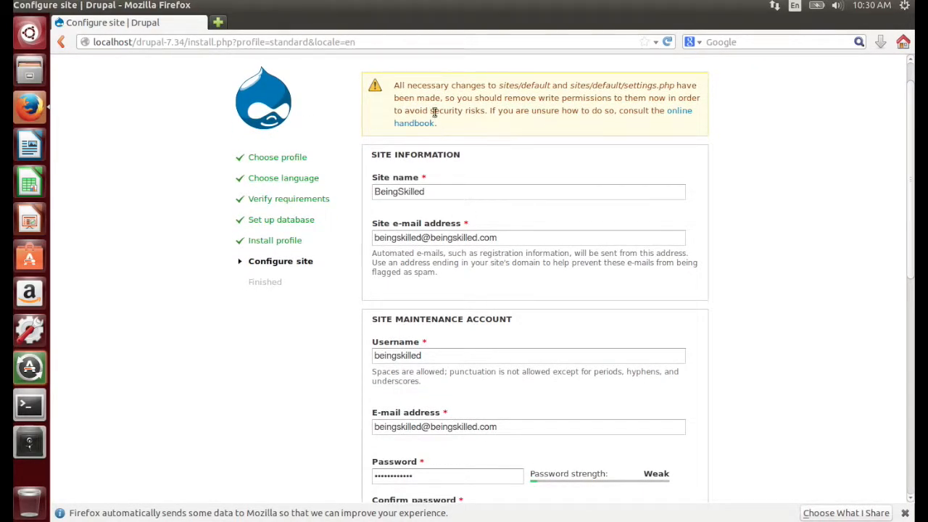
pyautogui.moveTo(394, 85); pyautogui.dragTo(491, 126)
pyautogui.click(492, 125)
pyautogui.scroll(-10, 590, 378)
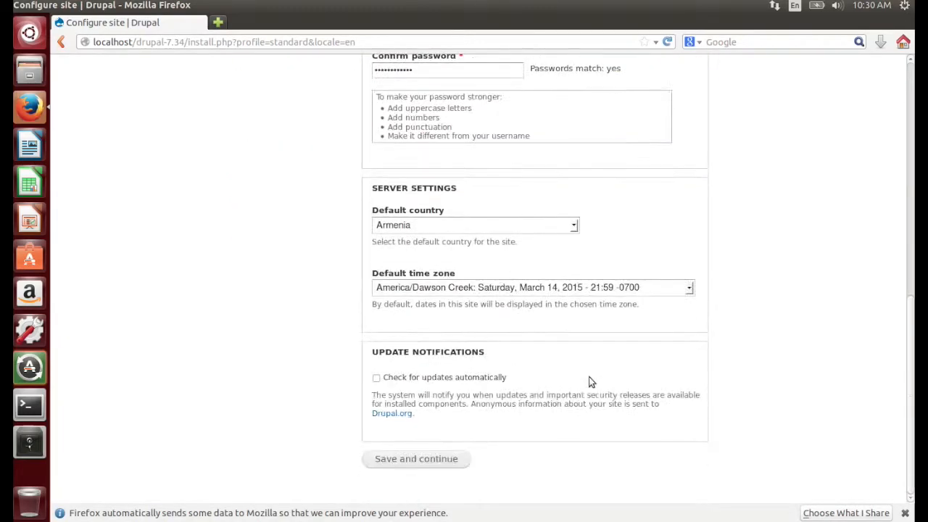
pyautogui.click(444, 459)
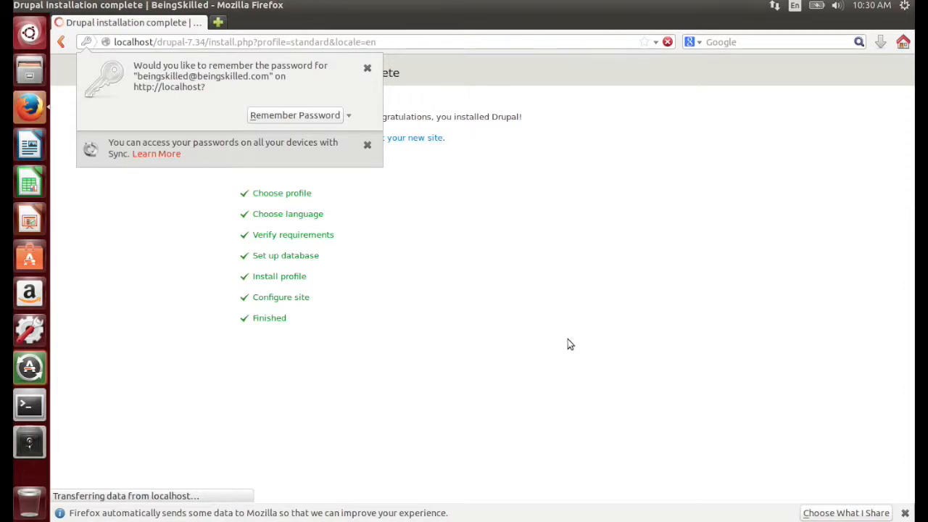
# Step: Dismiss the password-saving prompt, visit the new site, and show the options of the Powered by Drupal block
pyautogui.click(367, 68)
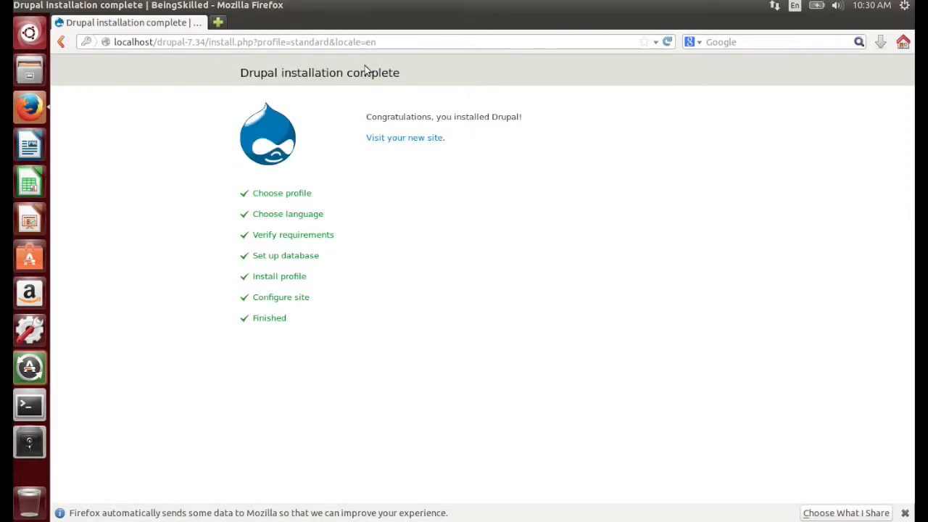
pyautogui.click(399, 139)
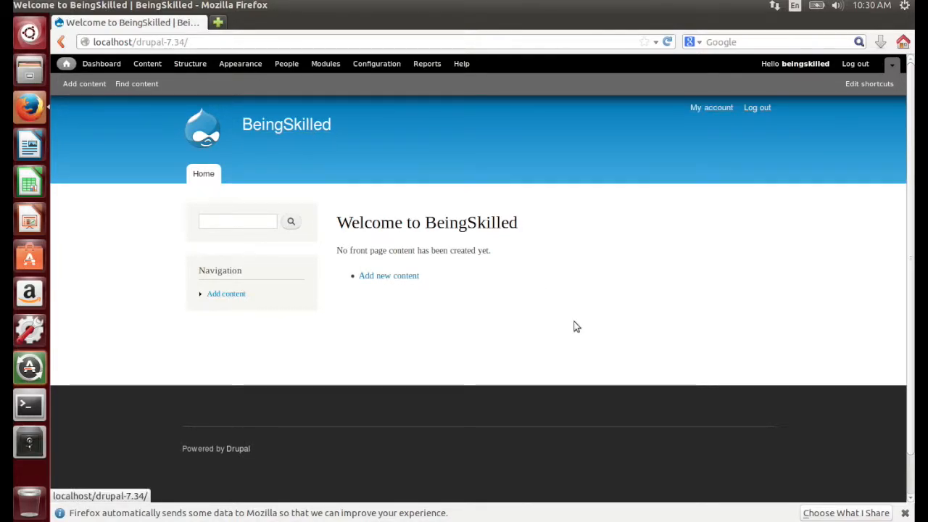
pyautogui.scroll(-1, 511, 347)
pyautogui.click(758, 407)
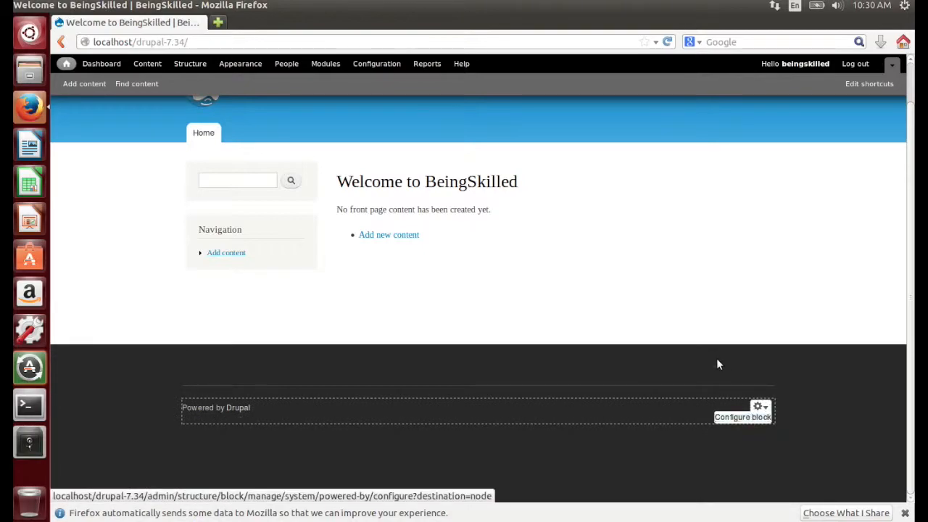
# Step: Open the site's Dashboard and look at its Recent content block
pyautogui.scroll(1, 273, 146)
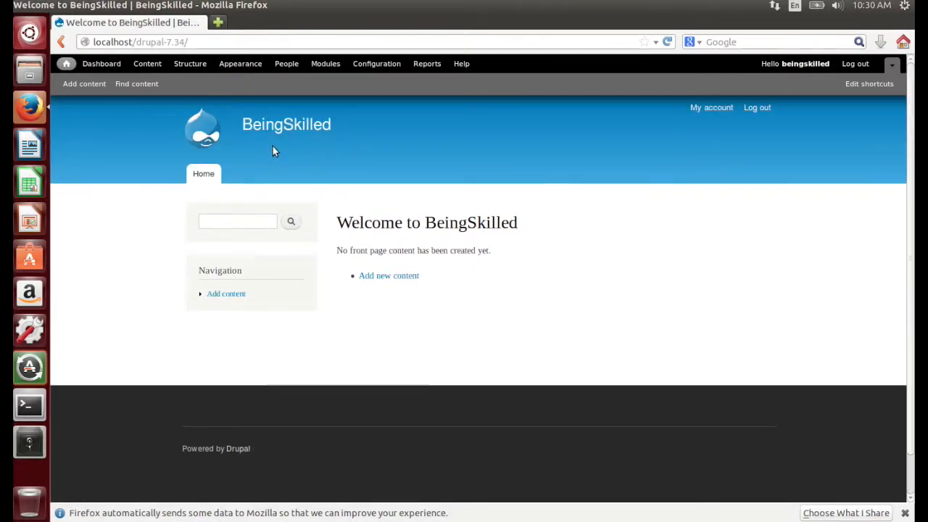
pyautogui.click(105, 65)
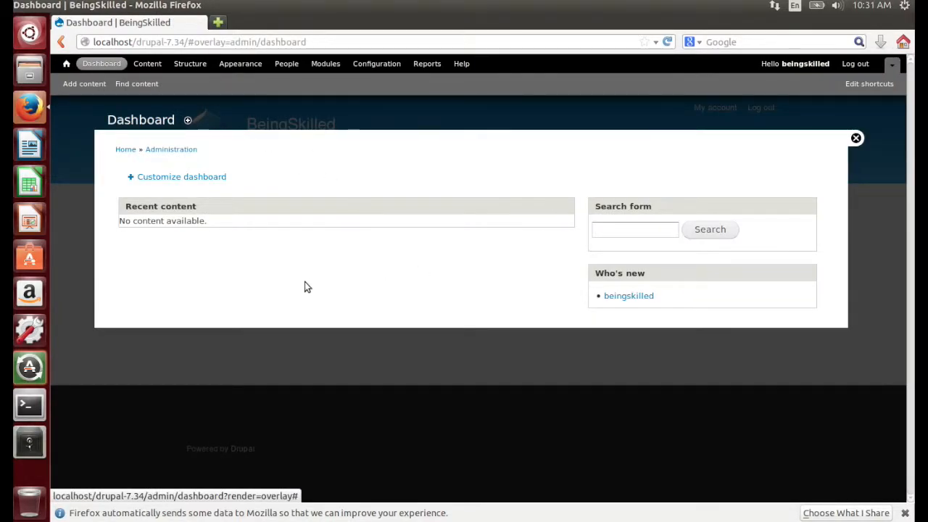
pyautogui.moveTo(130, 206); pyautogui.dragTo(213, 256)
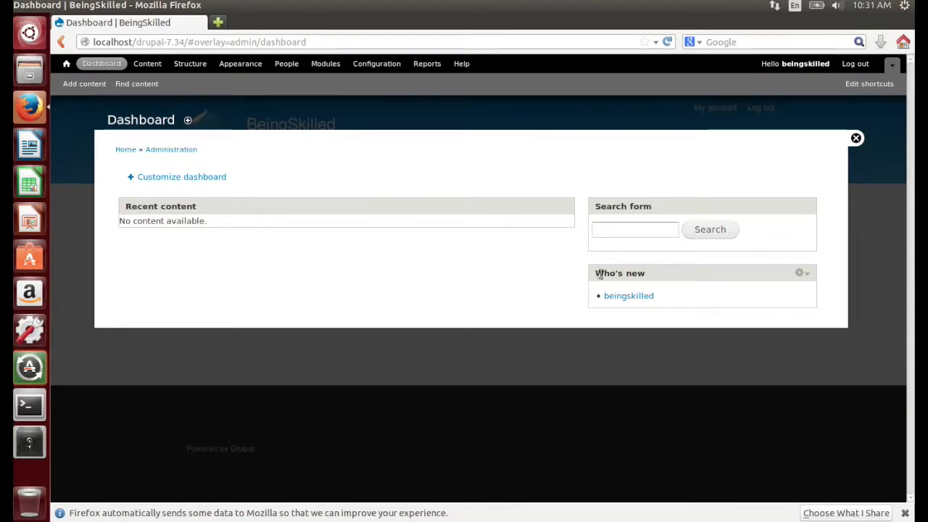
# Step: Open the Content administration page and examine its status and type filters and the update options
pyautogui.click(148, 64)
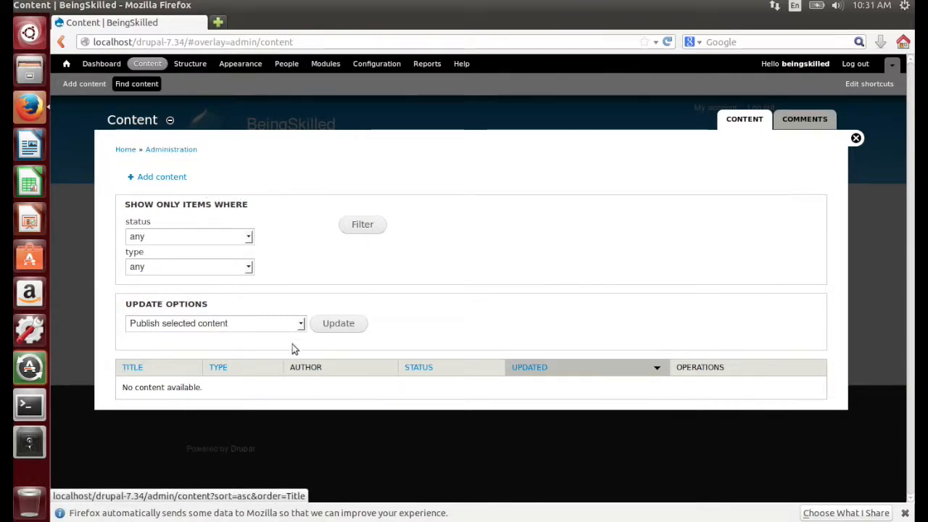
pyautogui.click(213, 239)
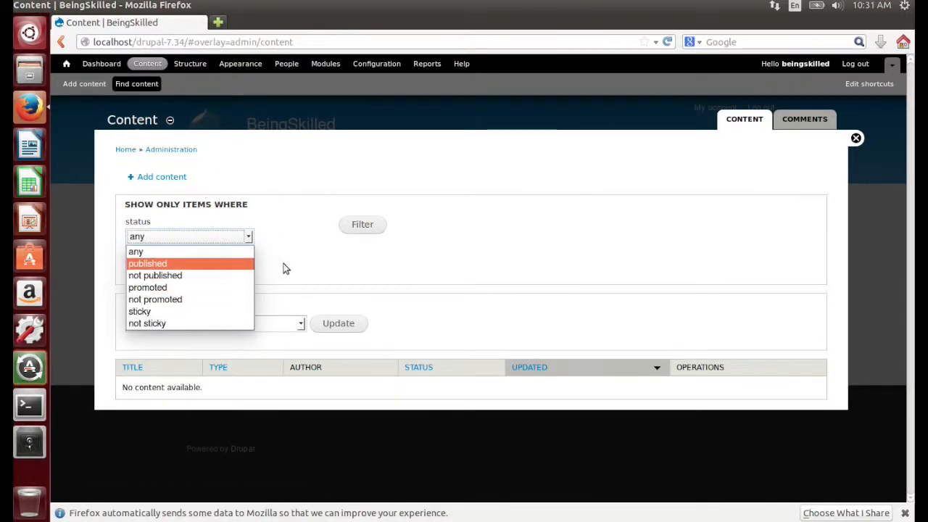
pyautogui.click(284, 265)
pyautogui.click(208, 267)
pyautogui.click(312, 308)
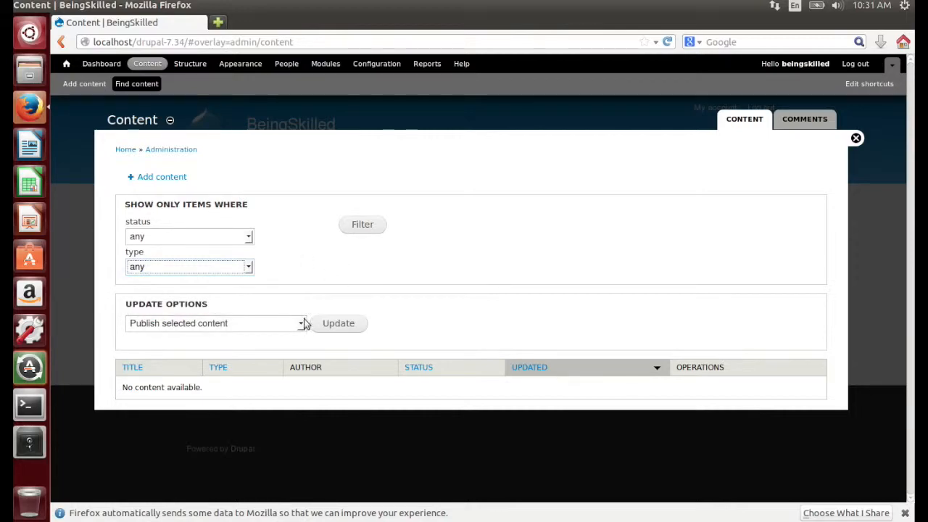
pyautogui.click(246, 324)
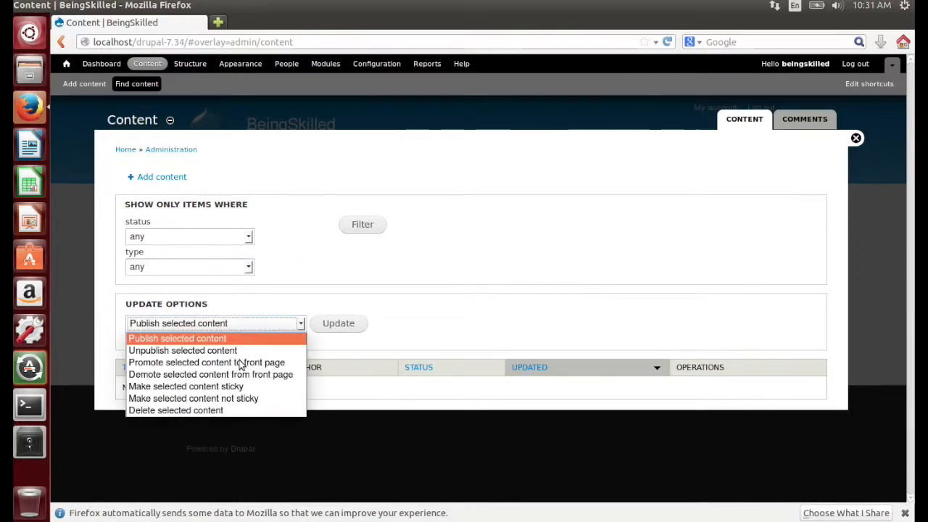
pyautogui.click(393, 313)
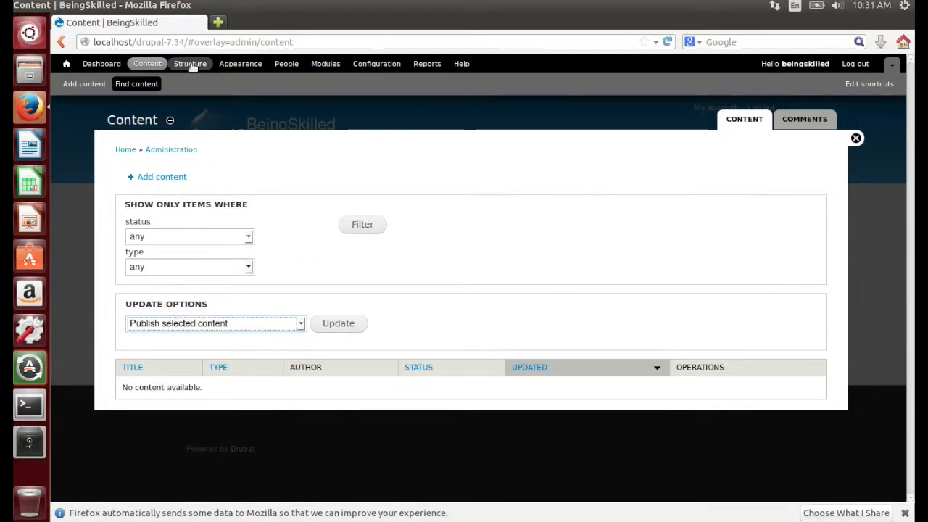